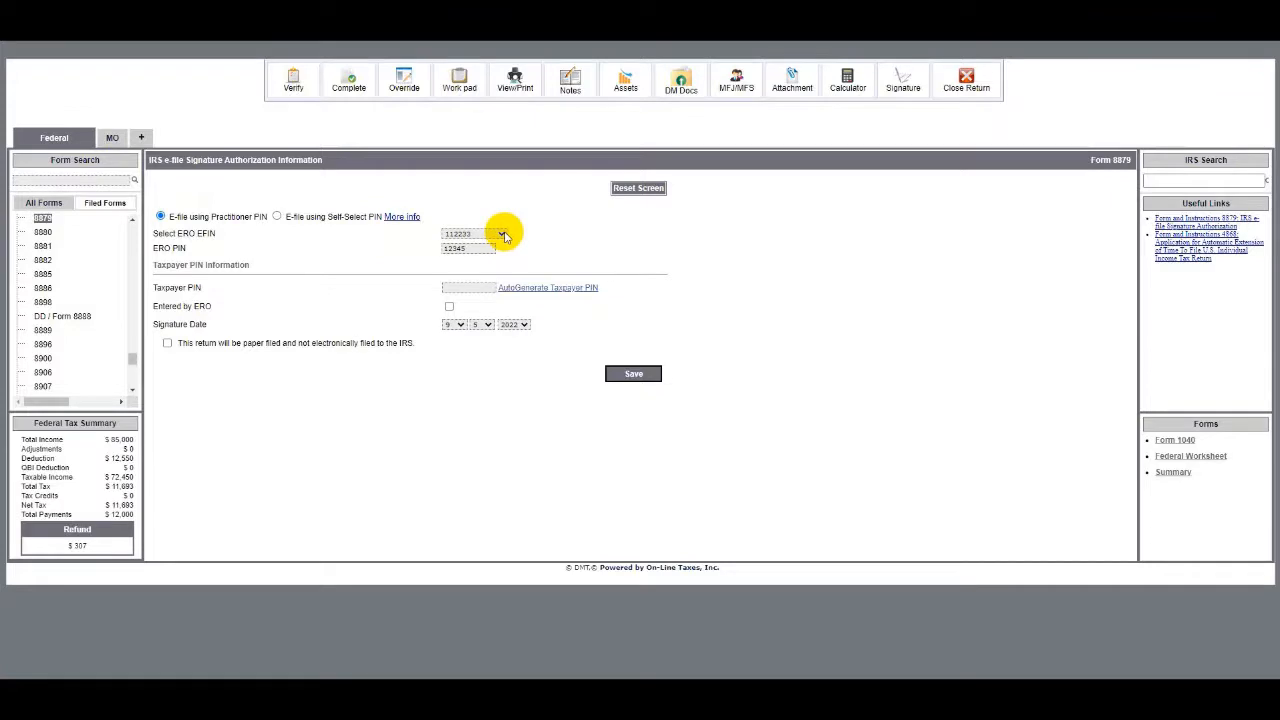
# Auto-generate the taxpayer PIN on Form 8879, mark it as entered by ERO, and save the form
pyautogui.click(507, 292)
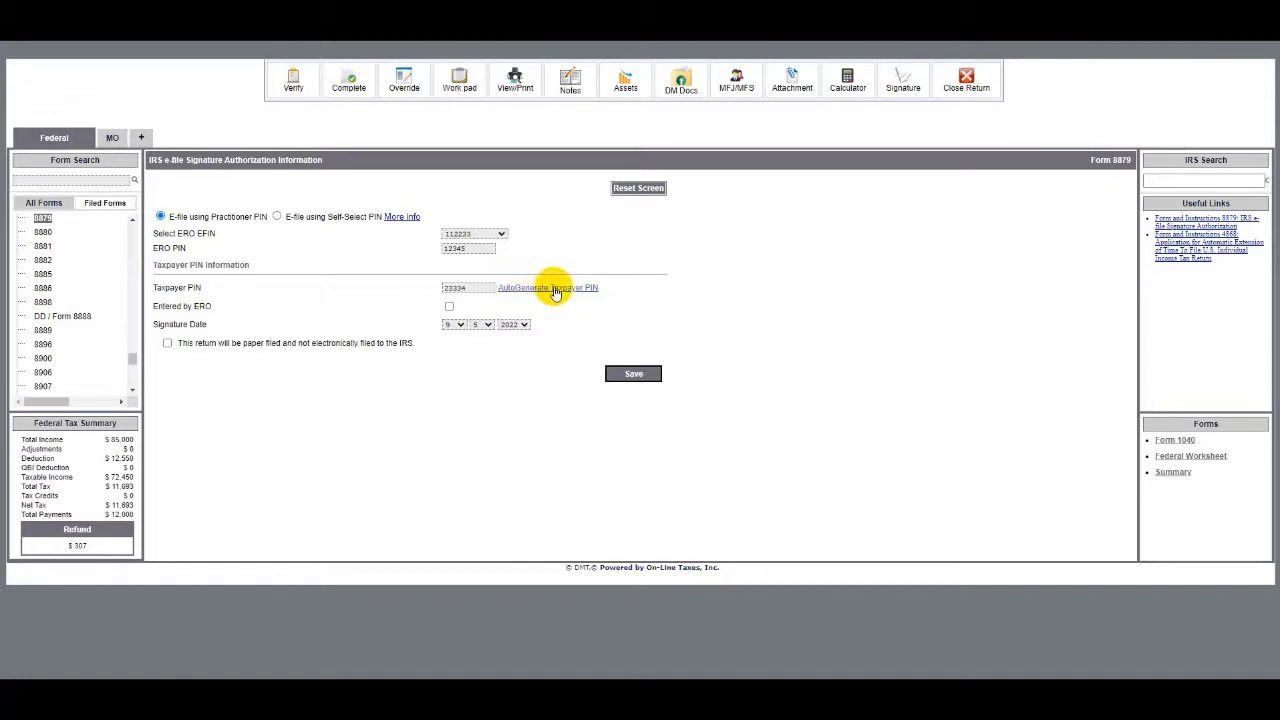
pyautogui.click(449, 307)
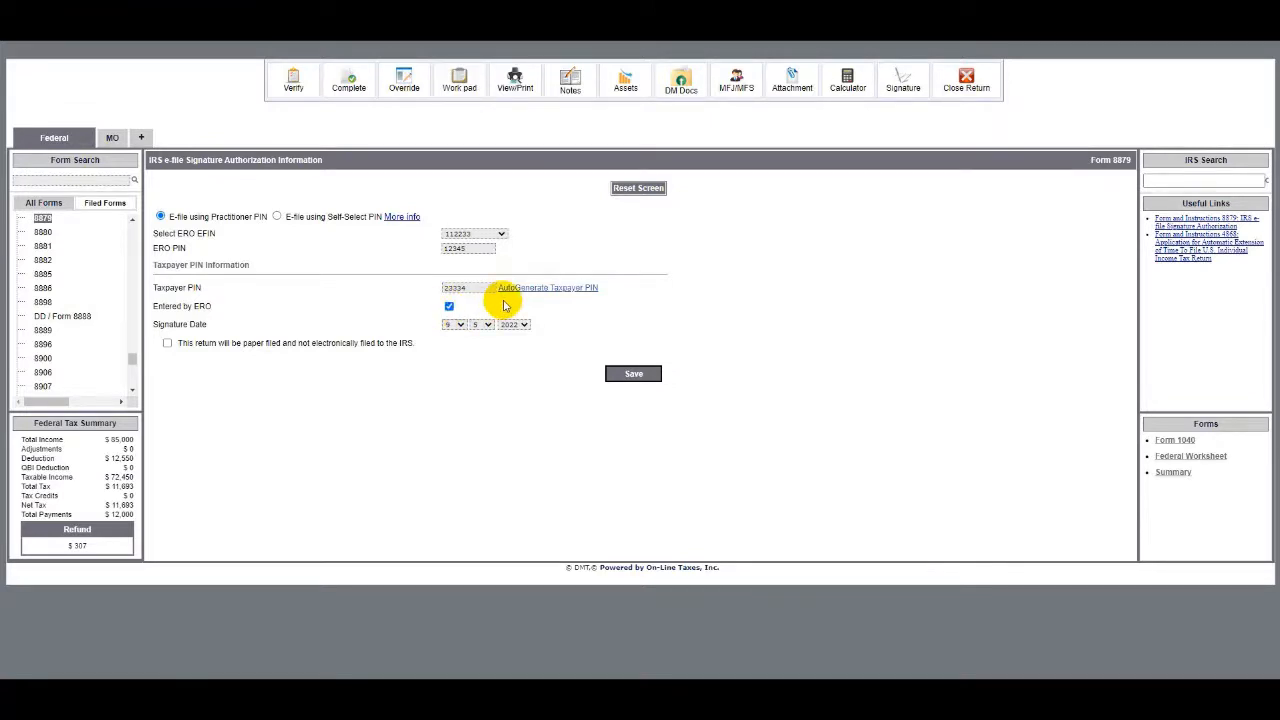
pyautogui.click(630, 375)
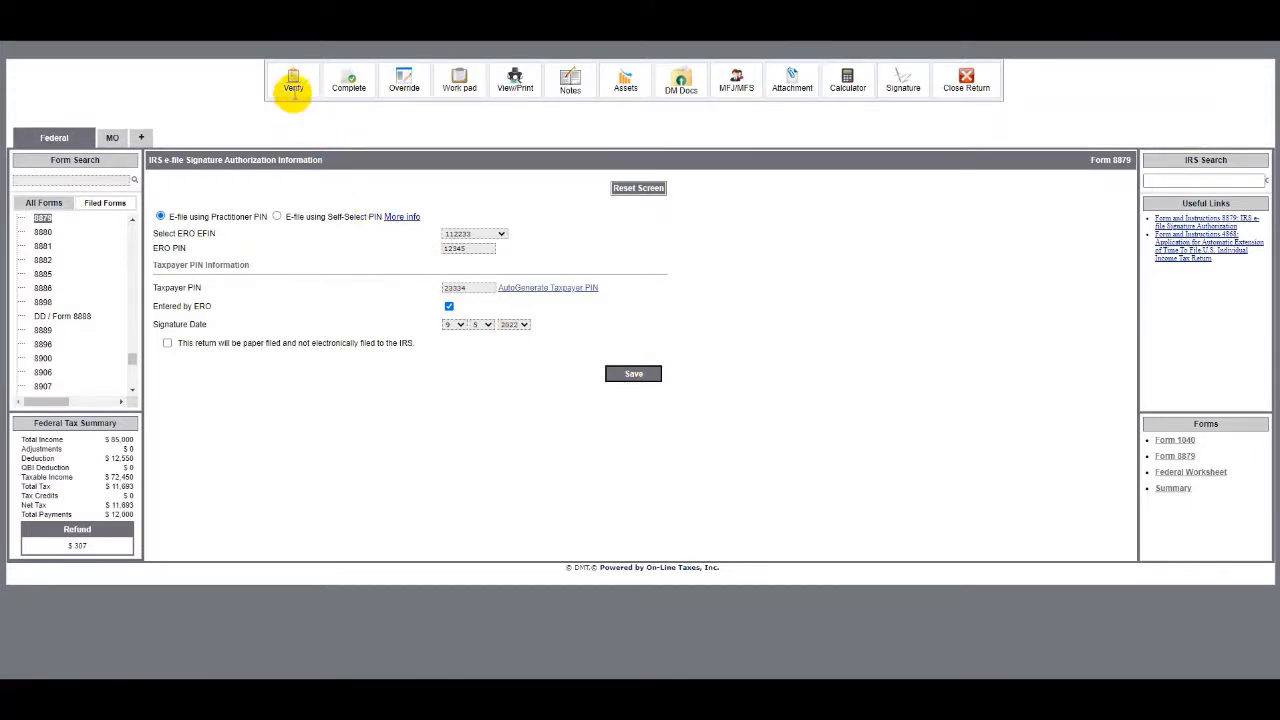
# Verify the return and check the federal and MO messages for errors
pyautogui.click(292, 84)
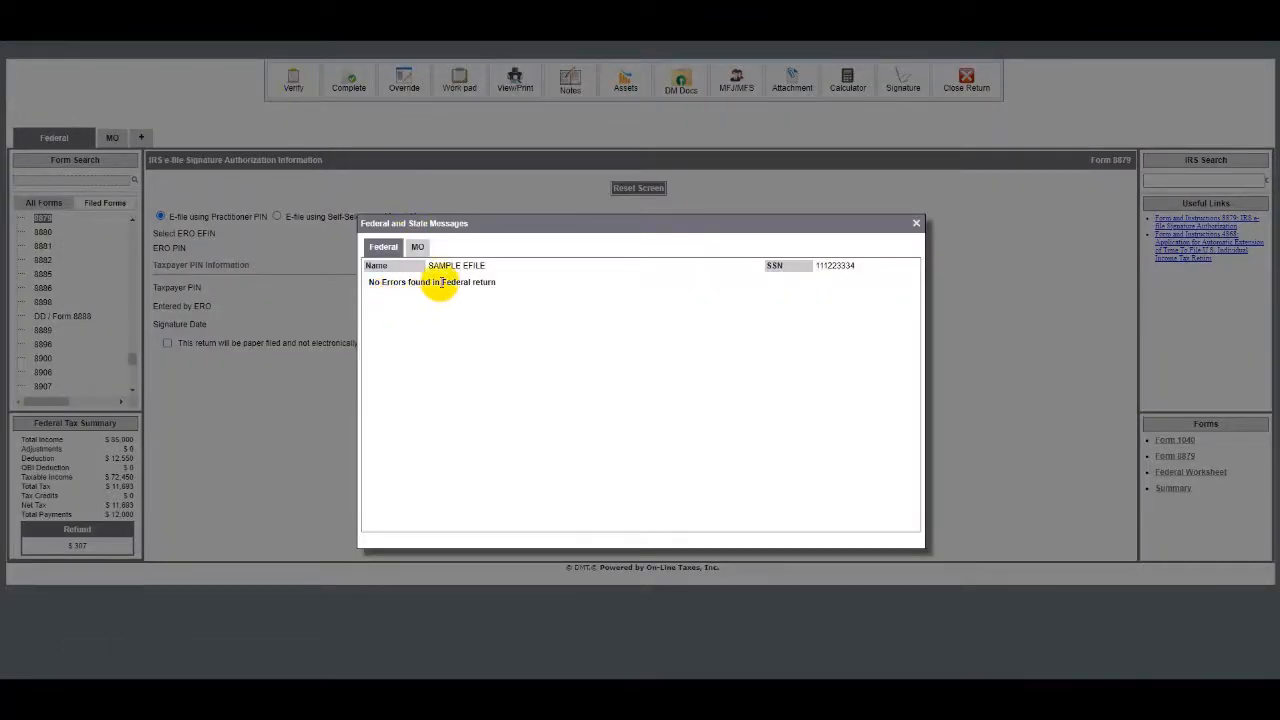
pyautogui.click(416, 250)
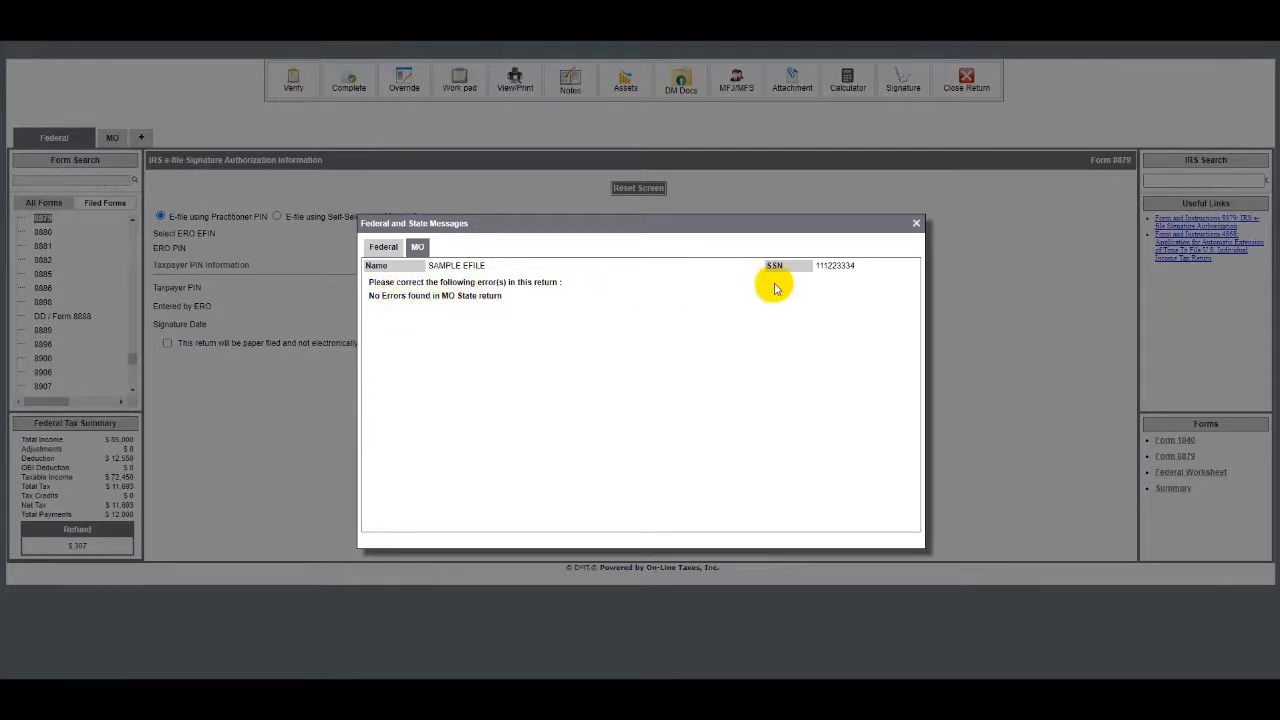
pyautogui.click(916, 224)
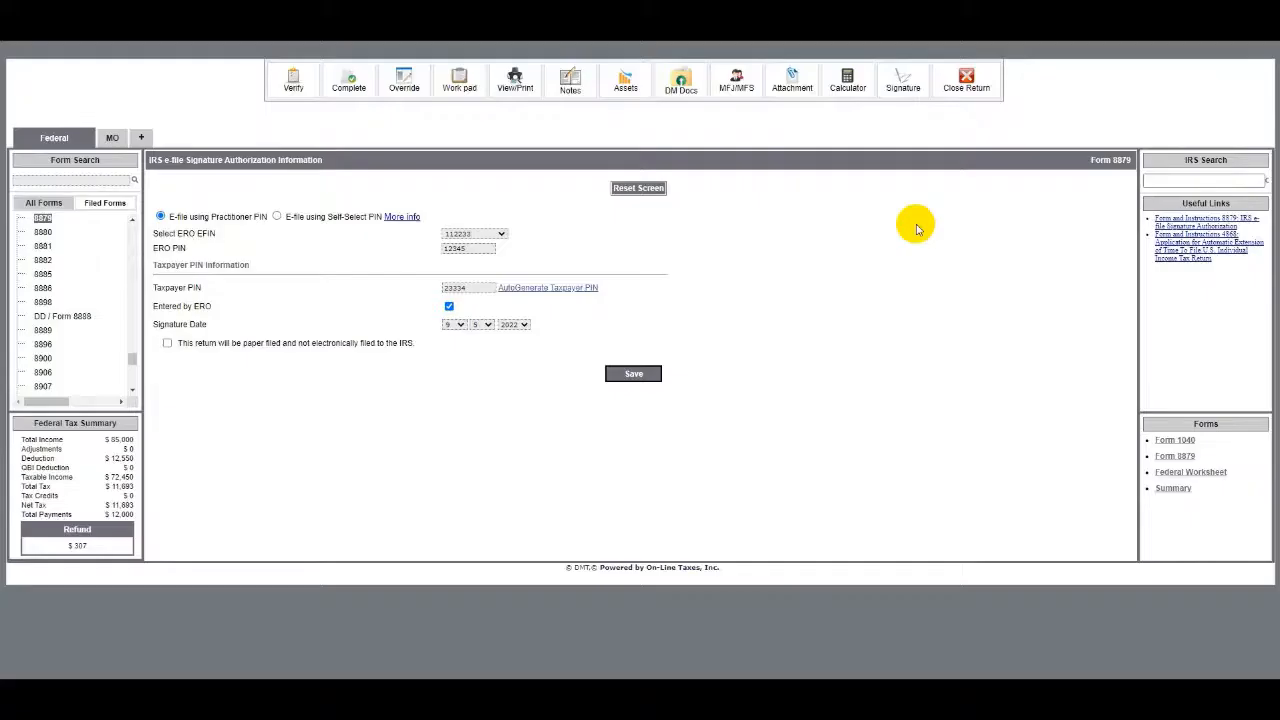
# Mark the return as completed and reviewed for electronic filing, saving with a redirect to Manage Returns
pyautogui.click(344, 84)
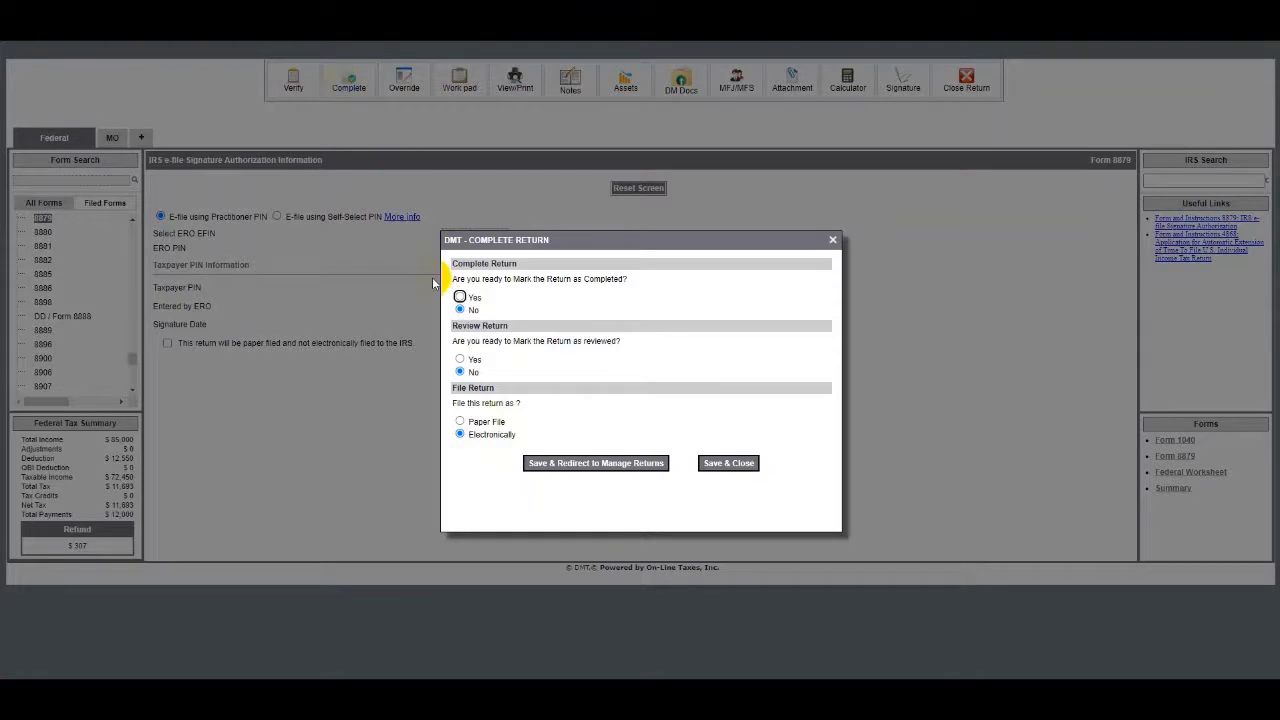
pyautogui.click(459, 297)
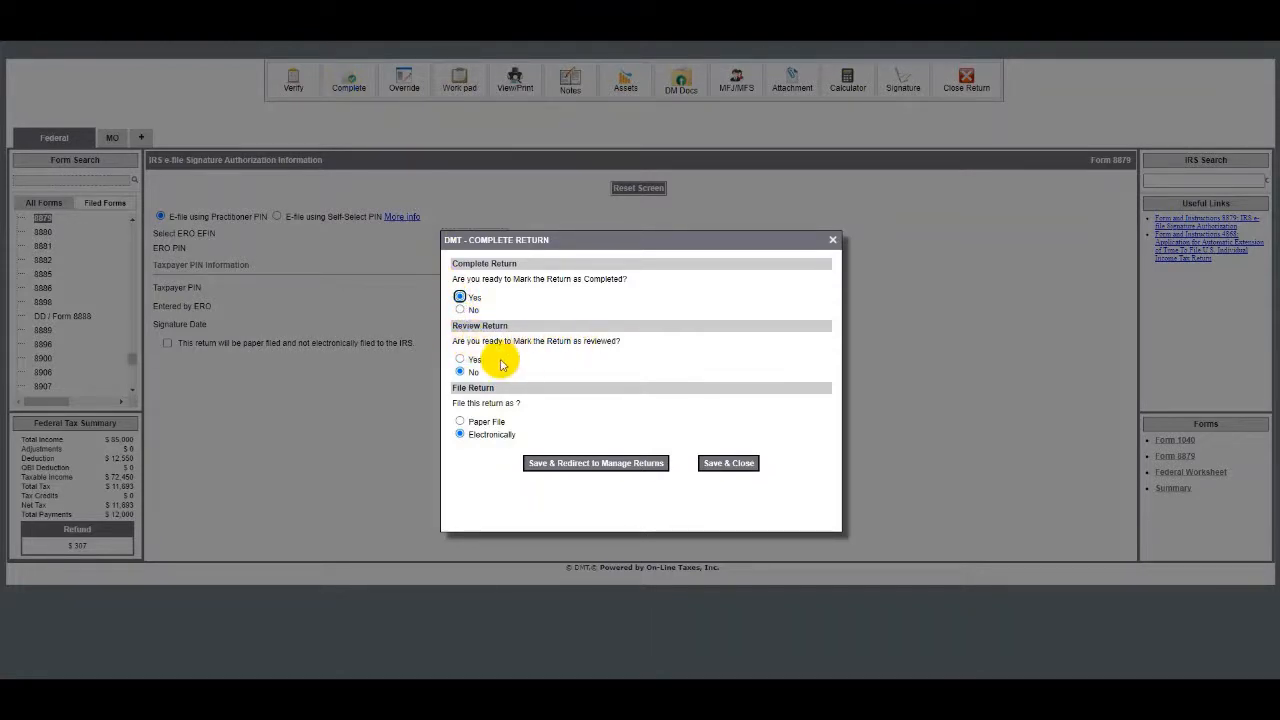
pyautogui.click(459, 359)
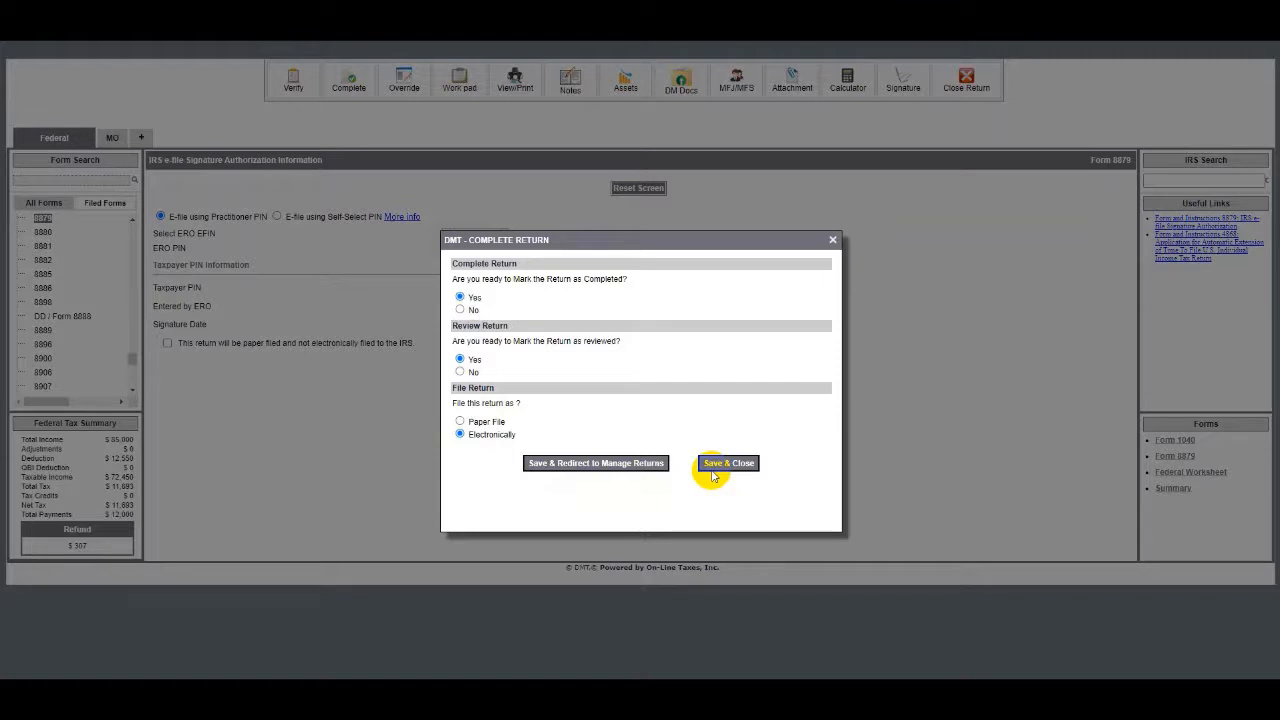
pyautogui.click(582, 465)
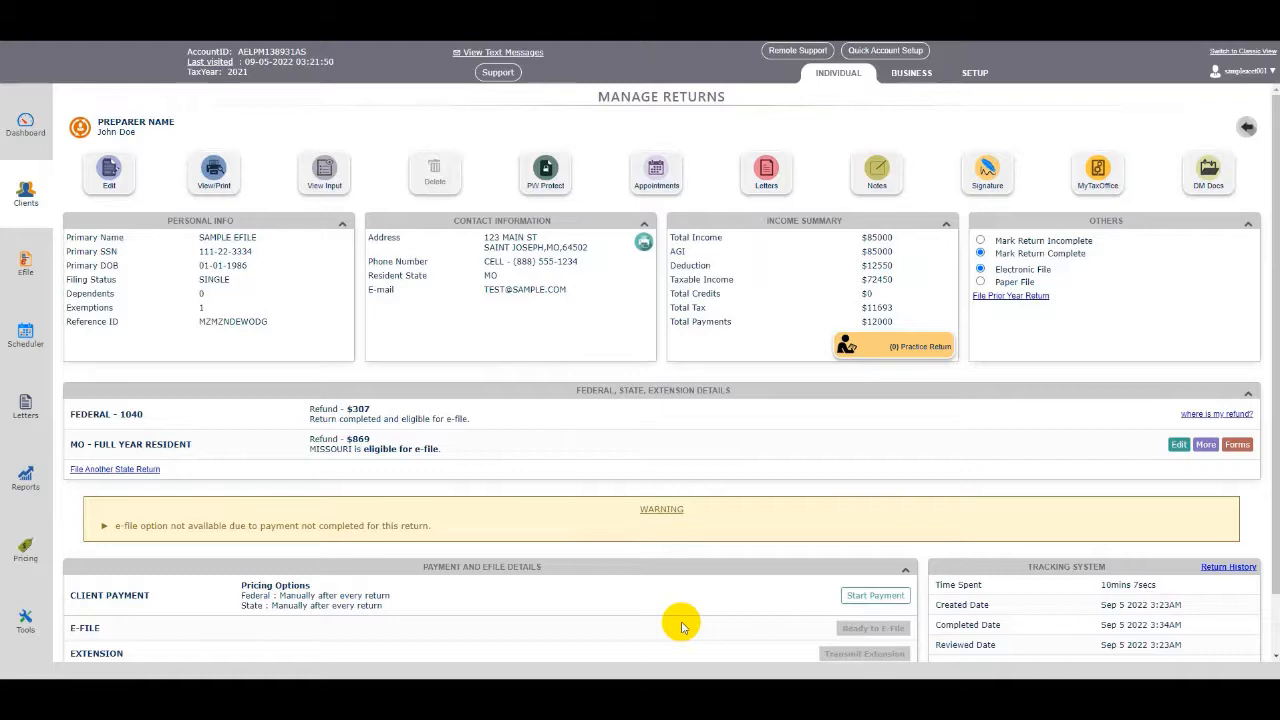
# Start the client payment with a new invoice charging $250 federal and $75 Missouri, with no discounts or additional charges
pyautogui.scroll(-1, 692, 590)
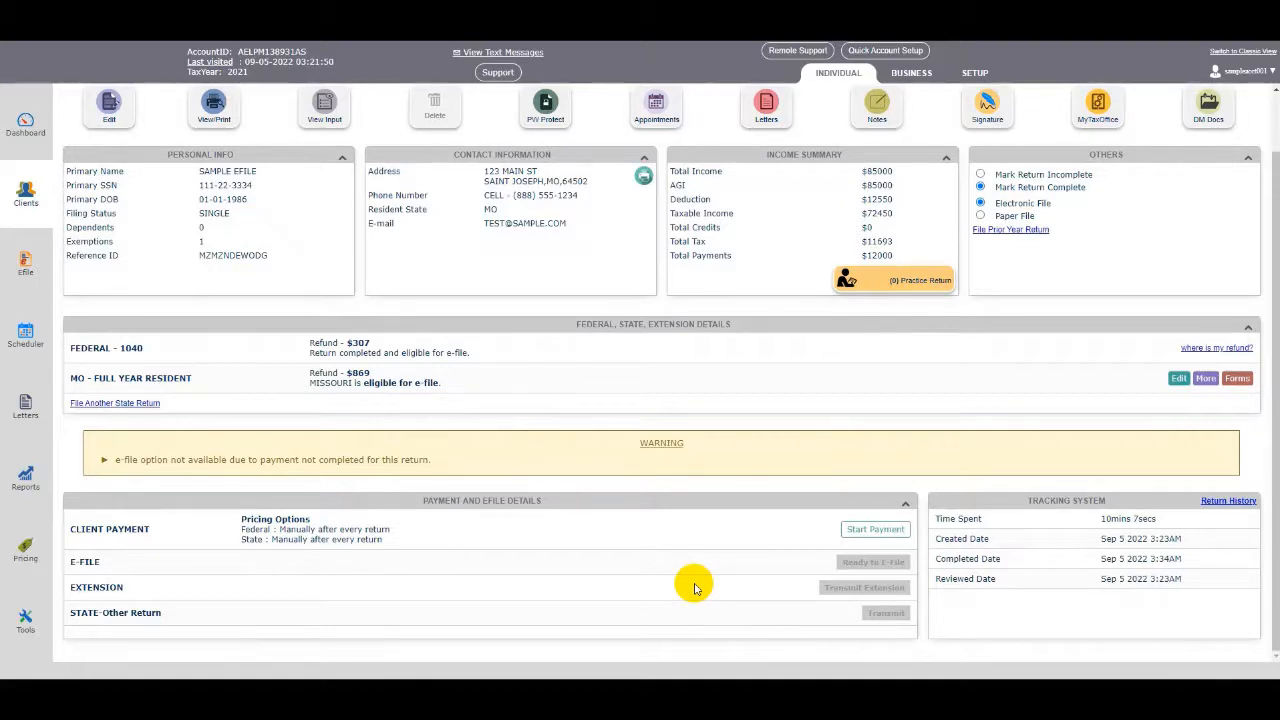
pyautogui.click(880, 530)
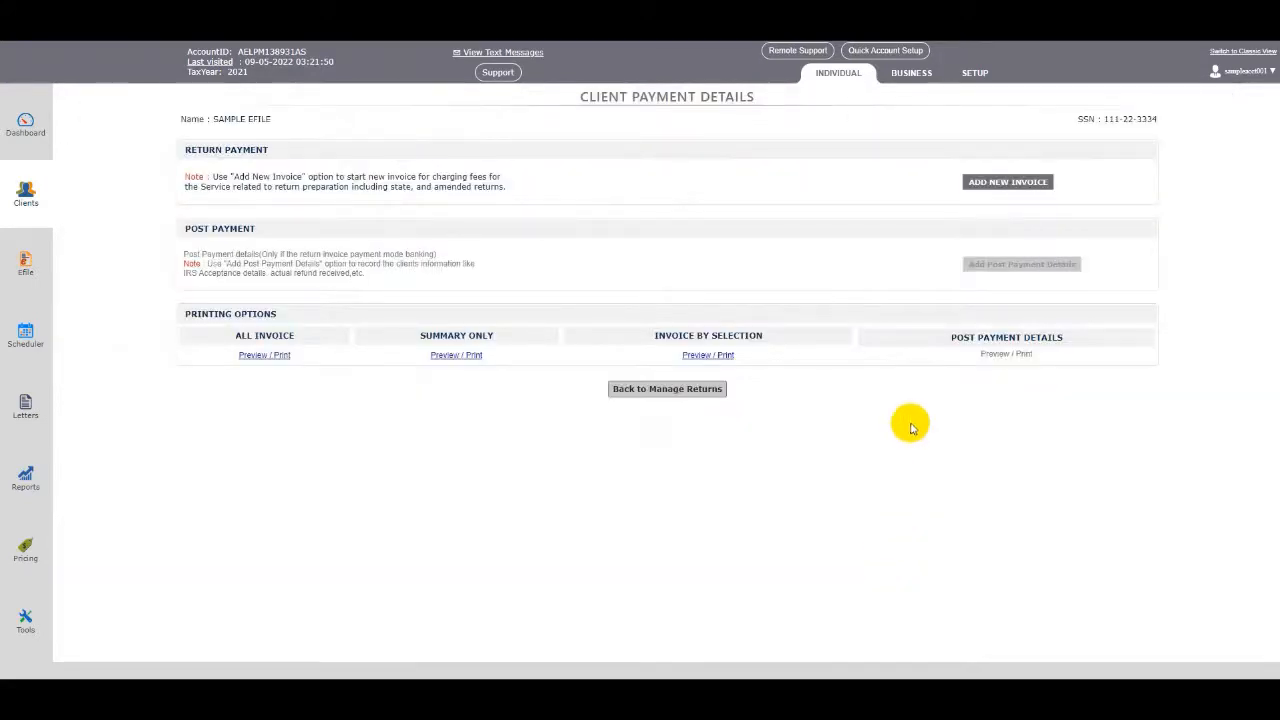
pyautogui.click(1012, 185)
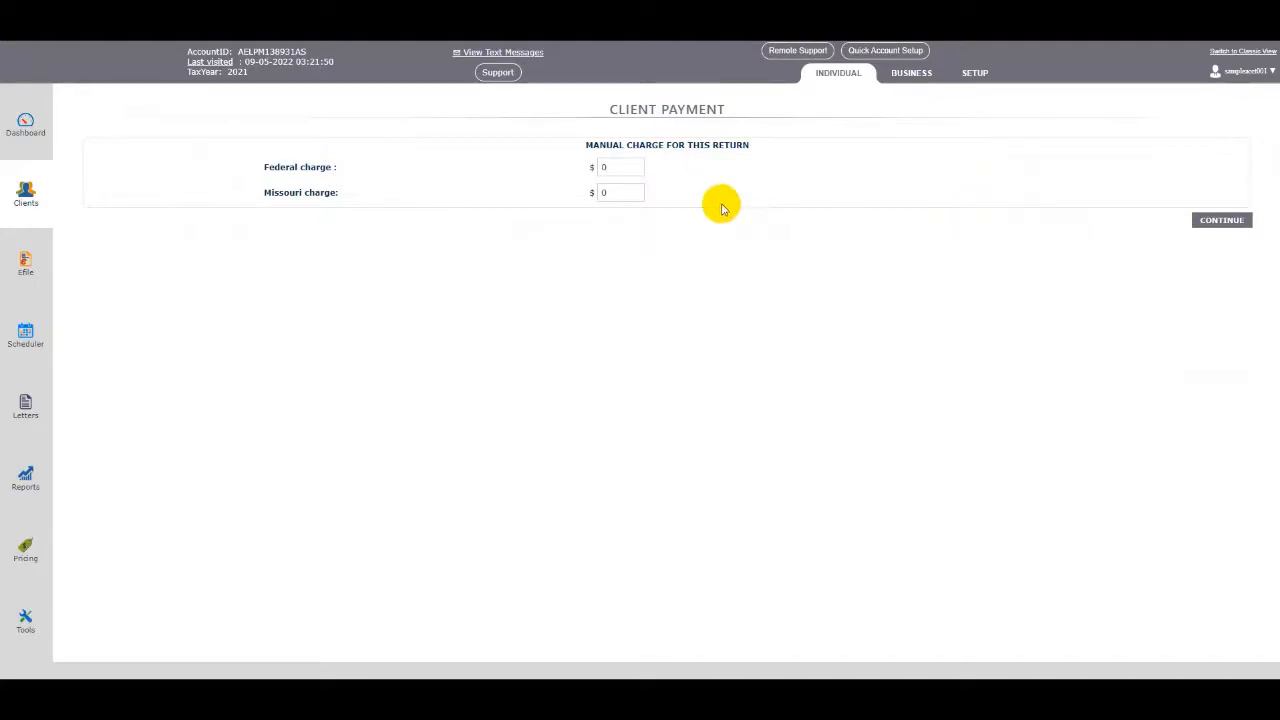
pyautogui.doubleClick(605, 167)
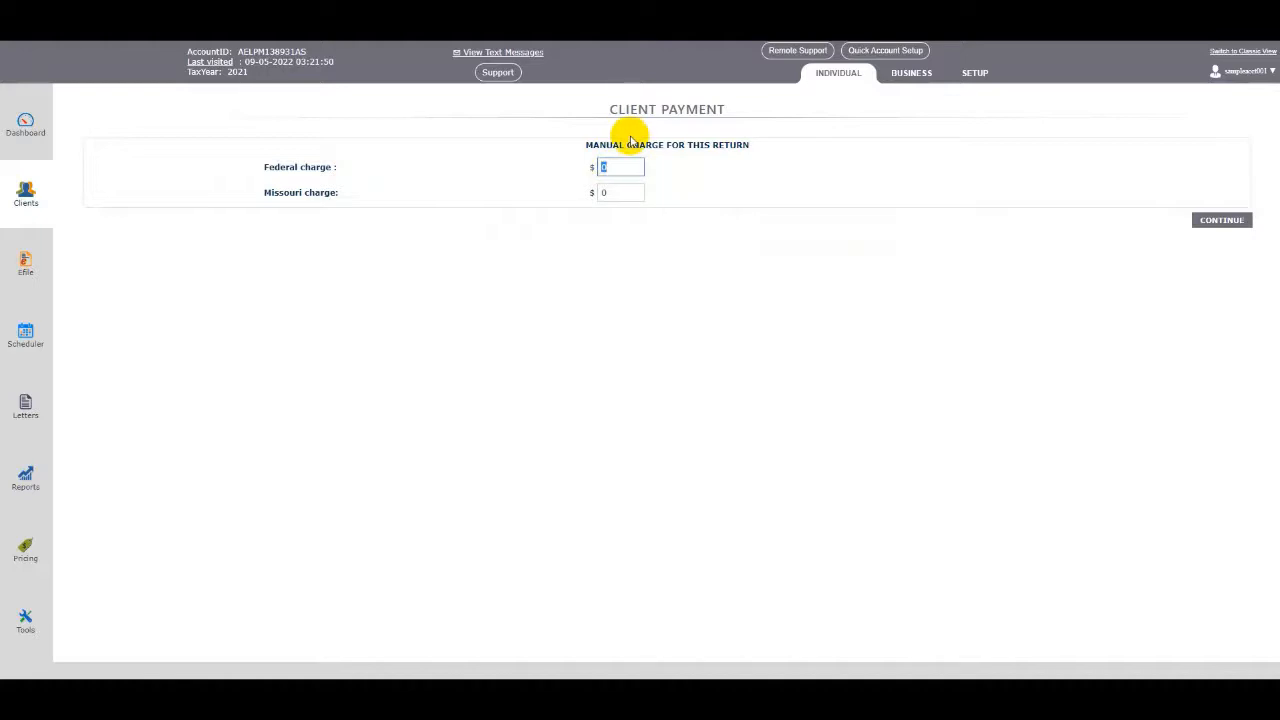
pyautogui.write('250')
pyautogui.press('Tab')
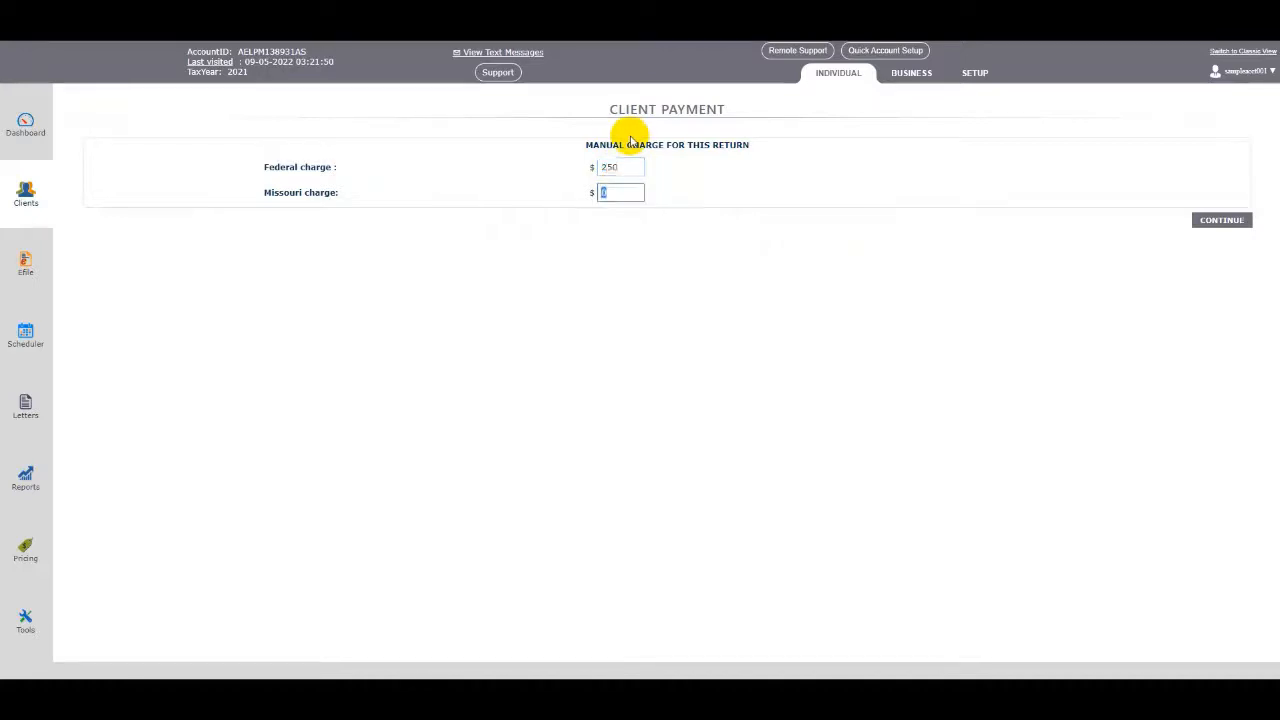
pyautogui.write('75')
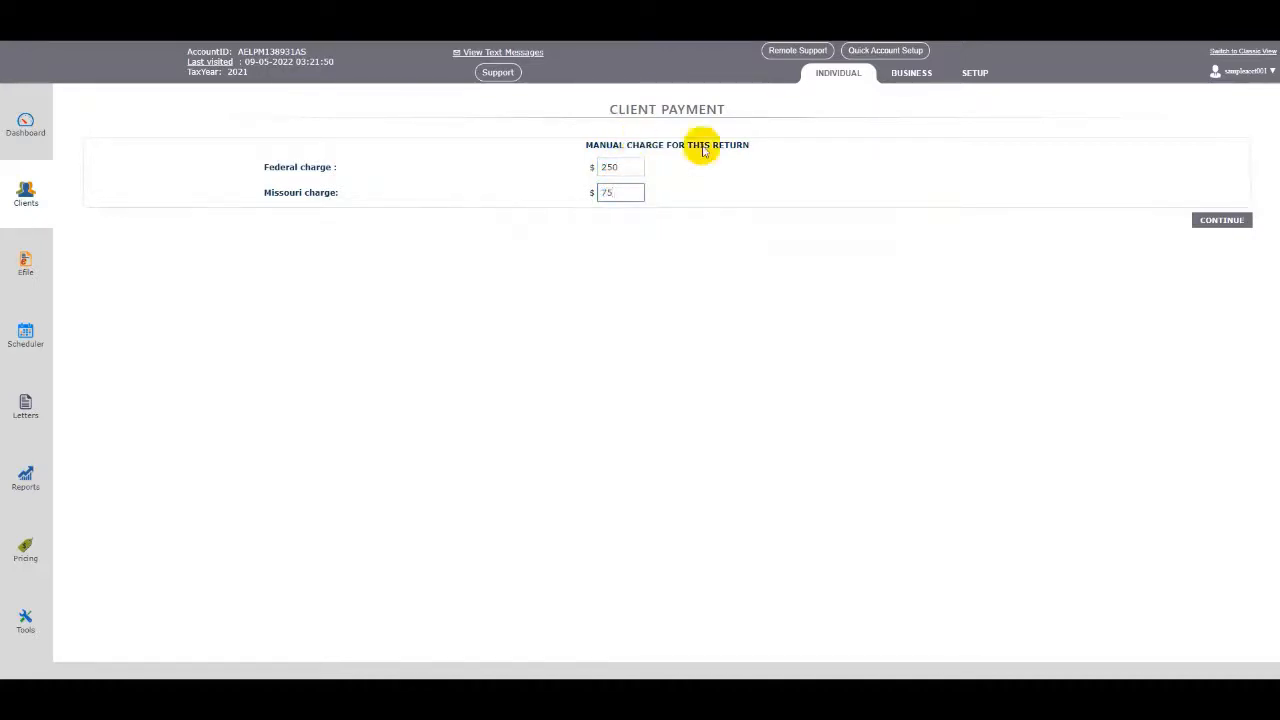
pyautogui.click(1210, 220)
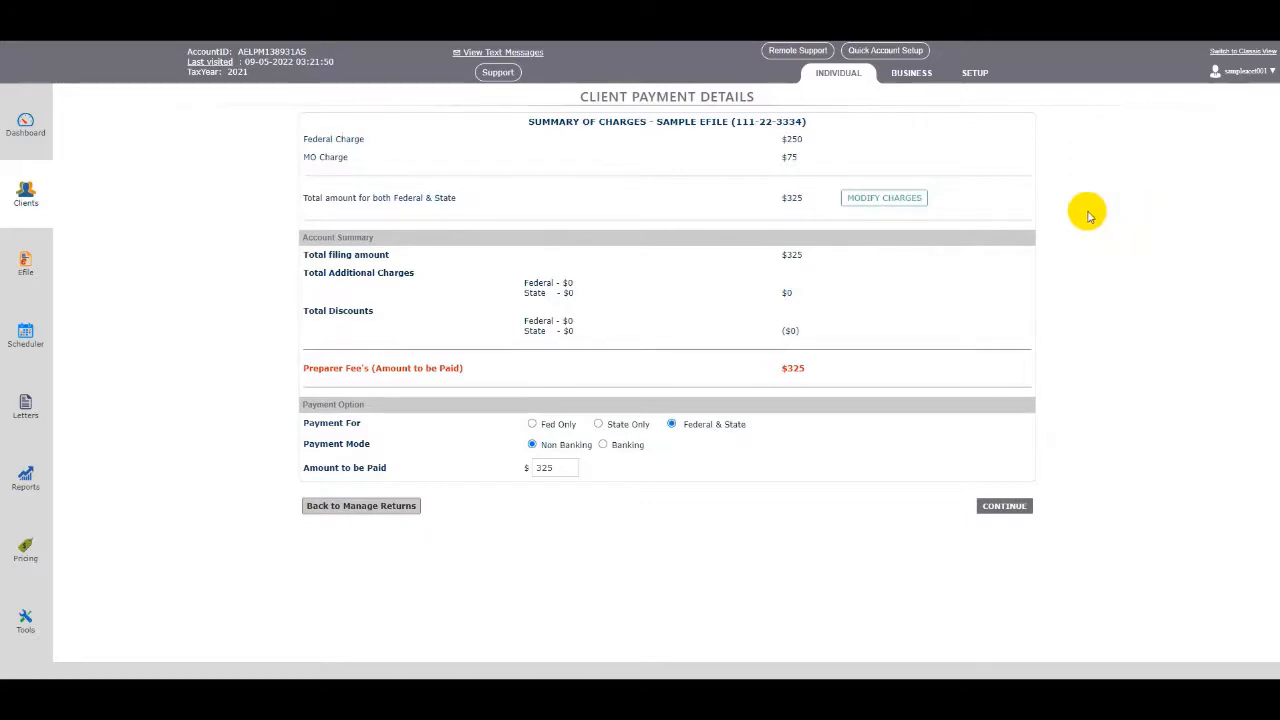
pyautogui.click(912, 203)
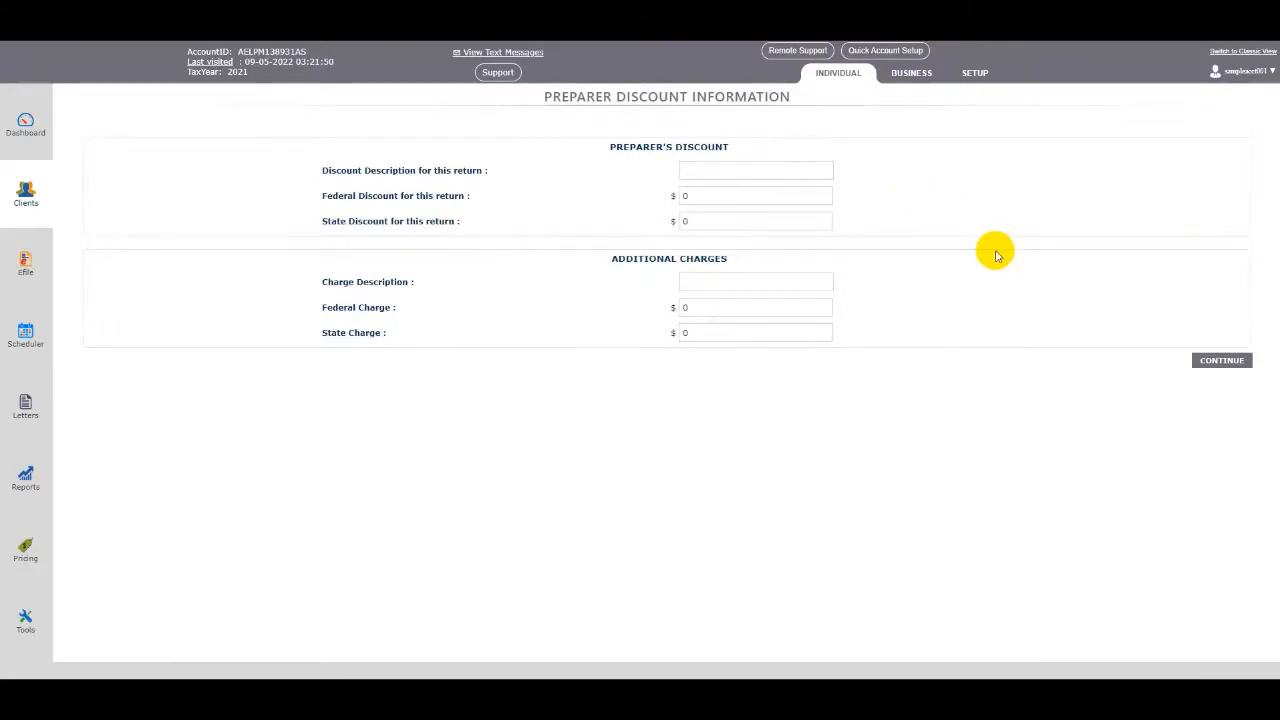
pyautogui.click(1222, 363)
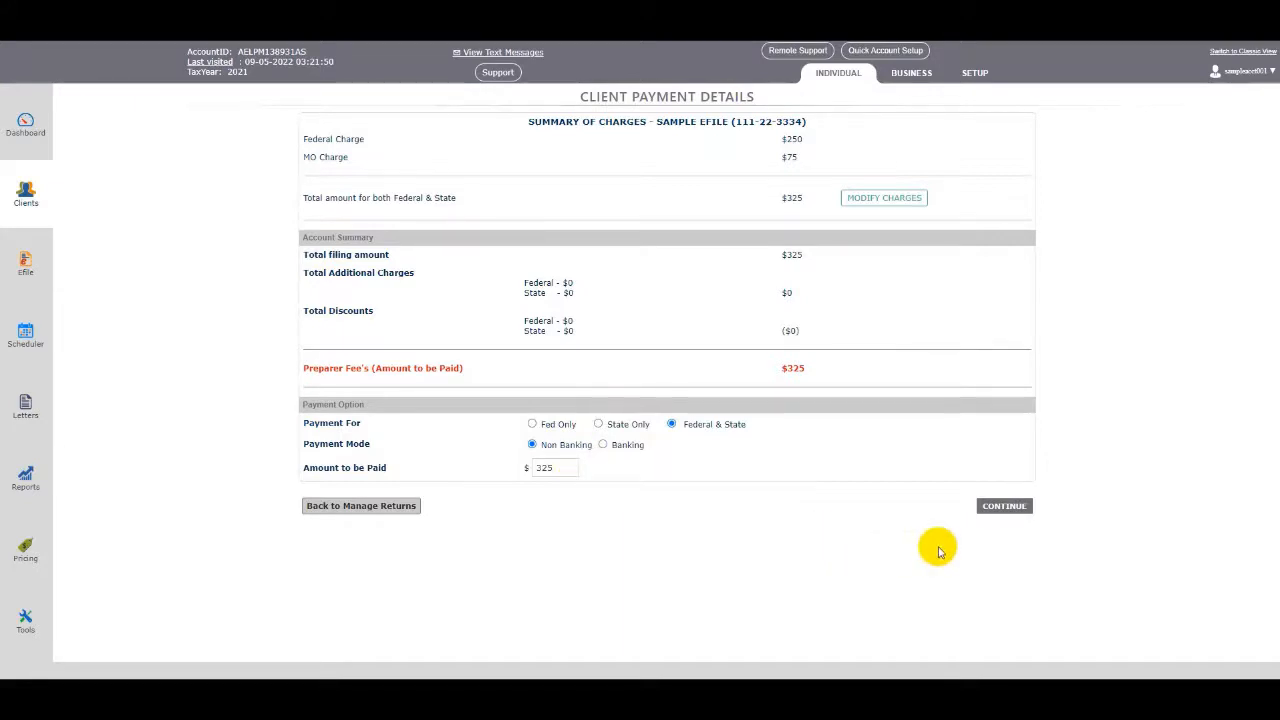
# Record the $325 non-banking payment as cash, mark the invoice completed without e-filing from the payment page, and return to Manage Returns
pyautogui.click(1003, 506)
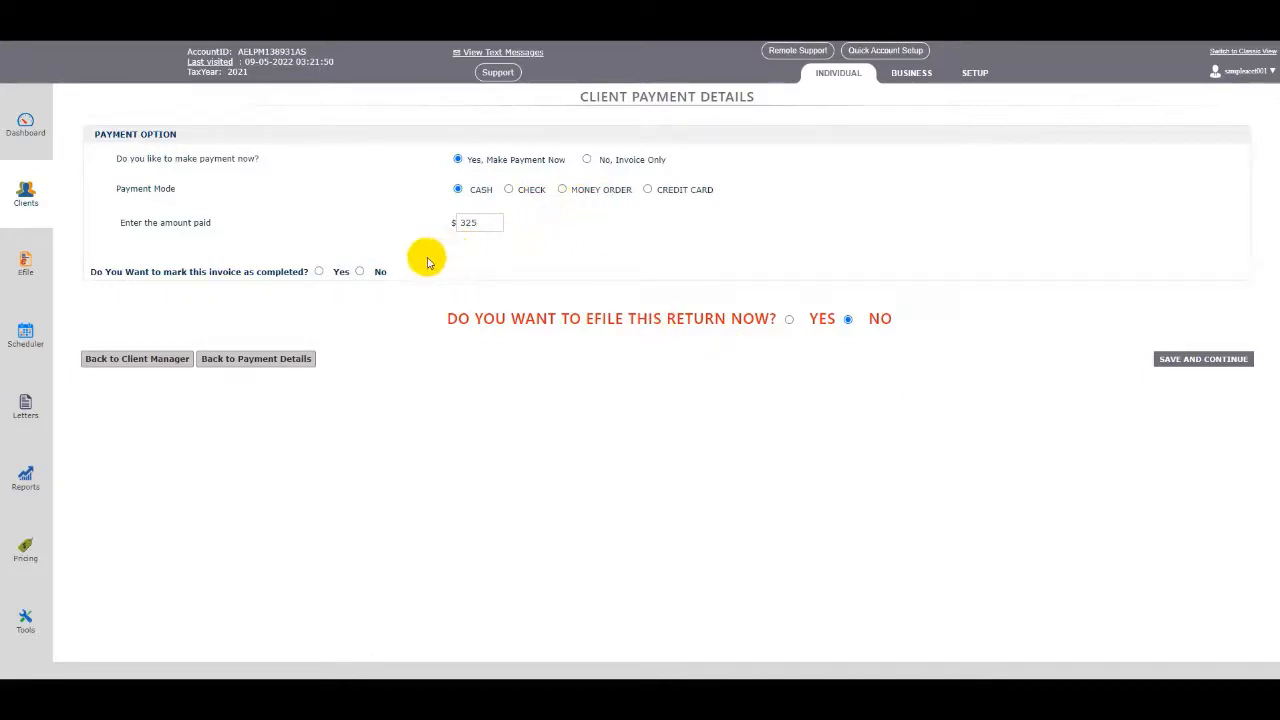
pyautogui.click(319, 272)
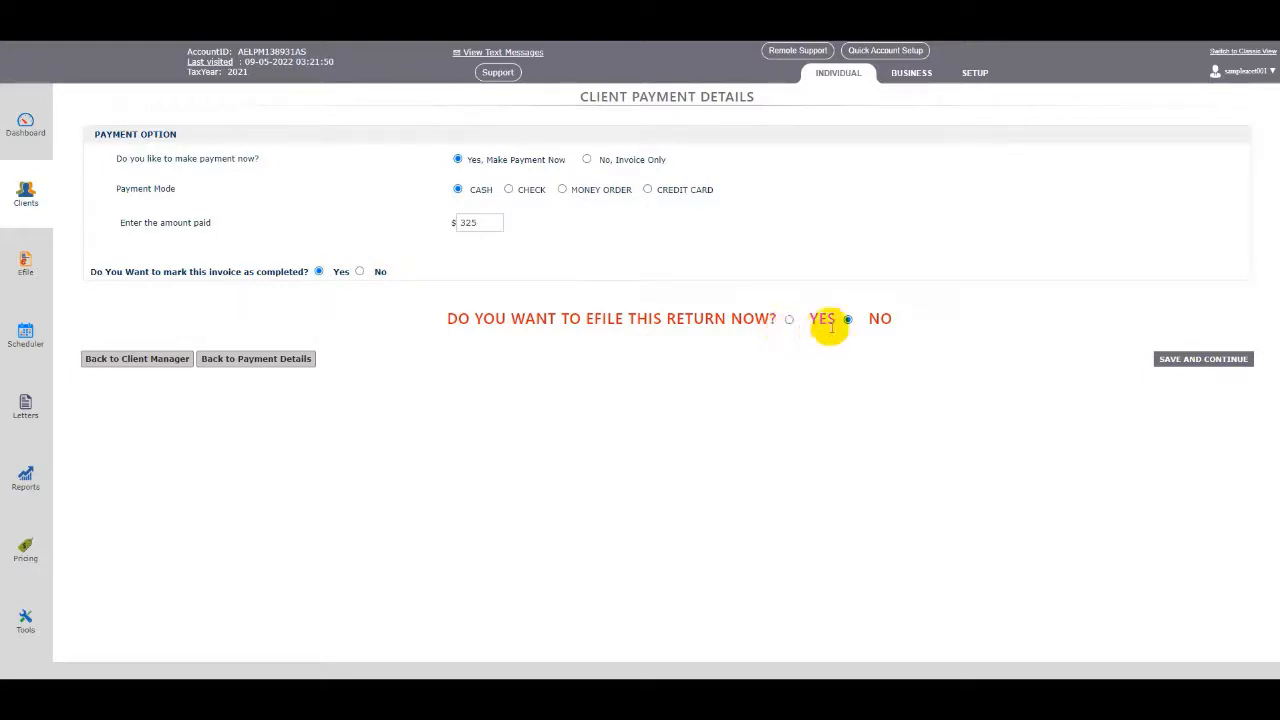
pyautogui.click(1190, 360)
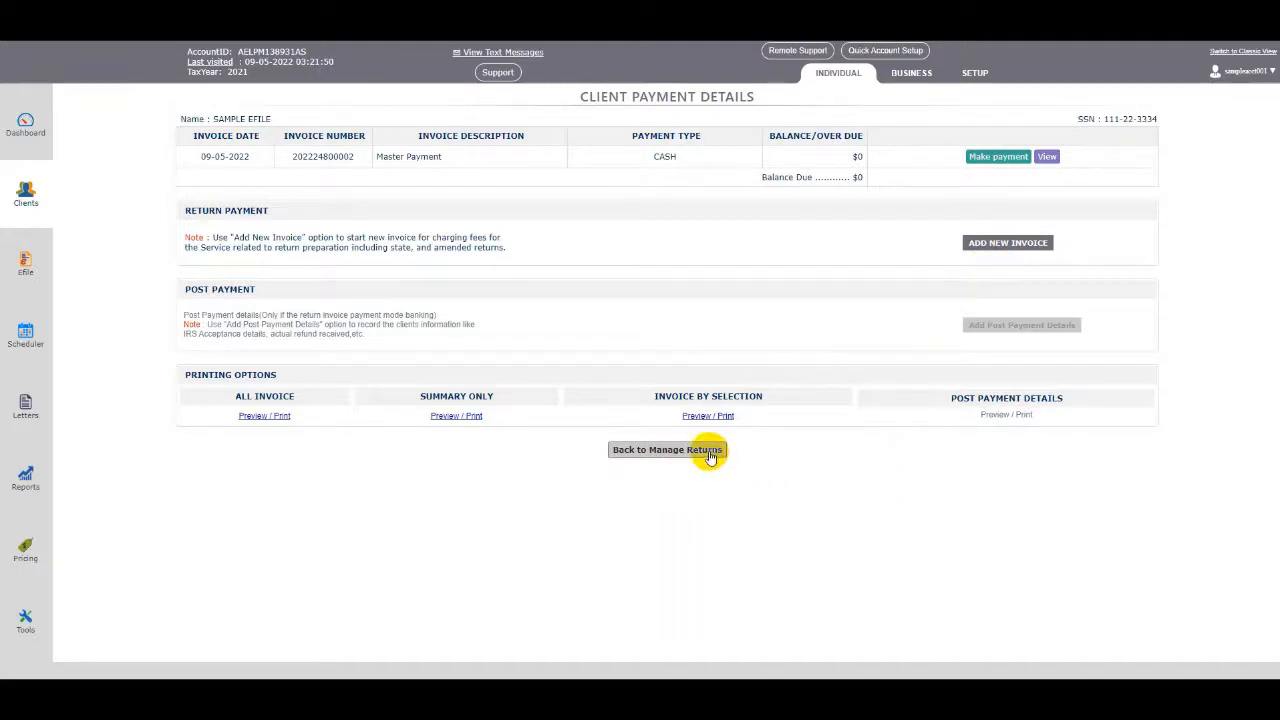
pyautogui.click(667, 450)
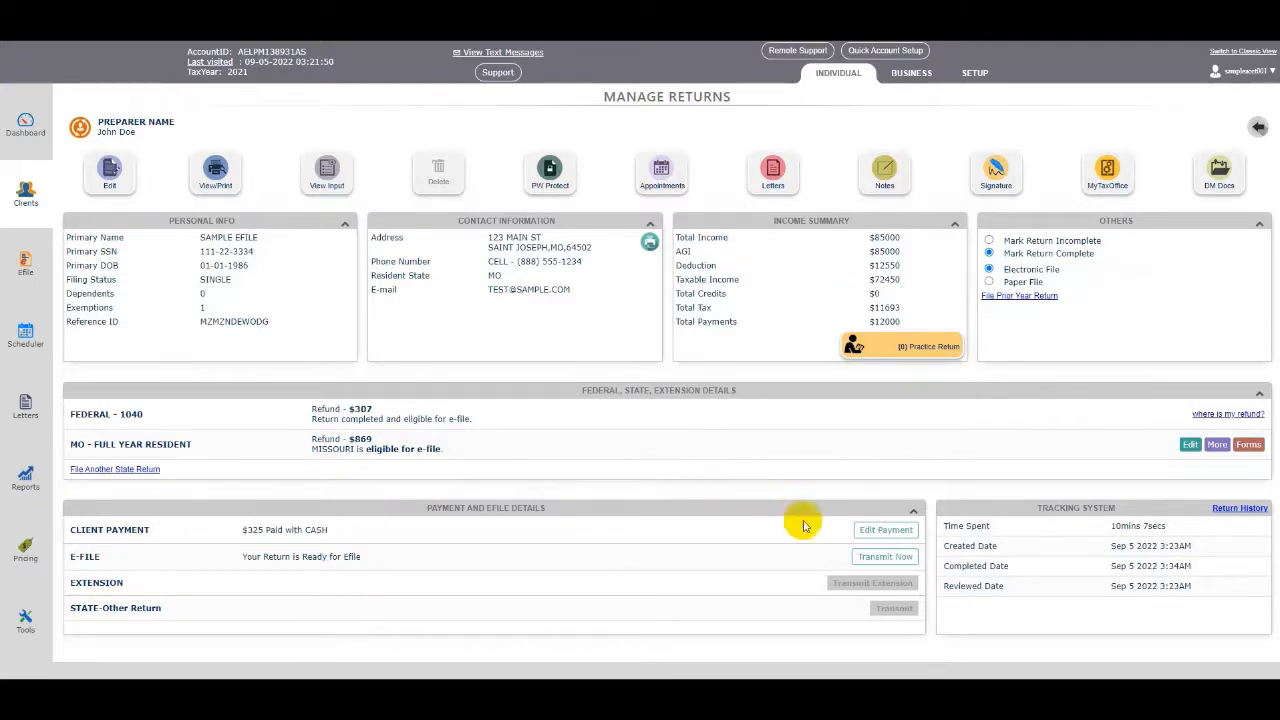
# Transmit the federal 1040 e-file with MO as the state piggyback return
pyautogui.click(862, 561)
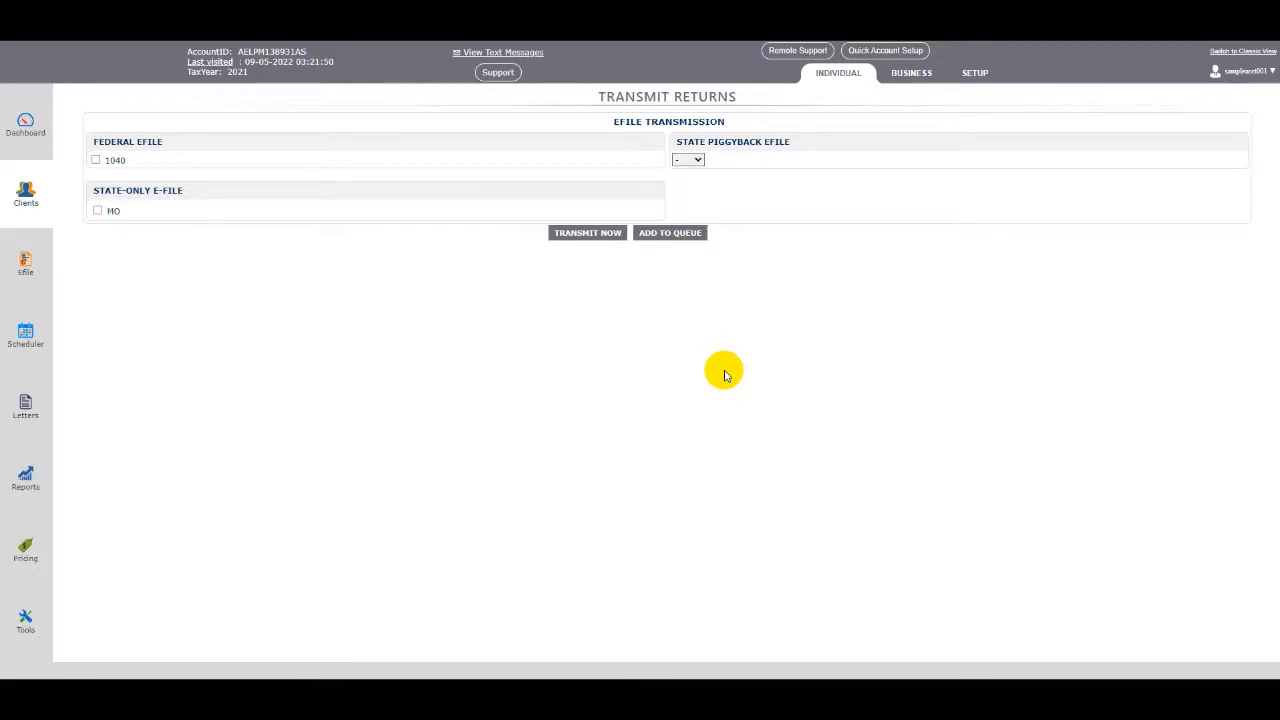
pyautogui.click(98, 211)
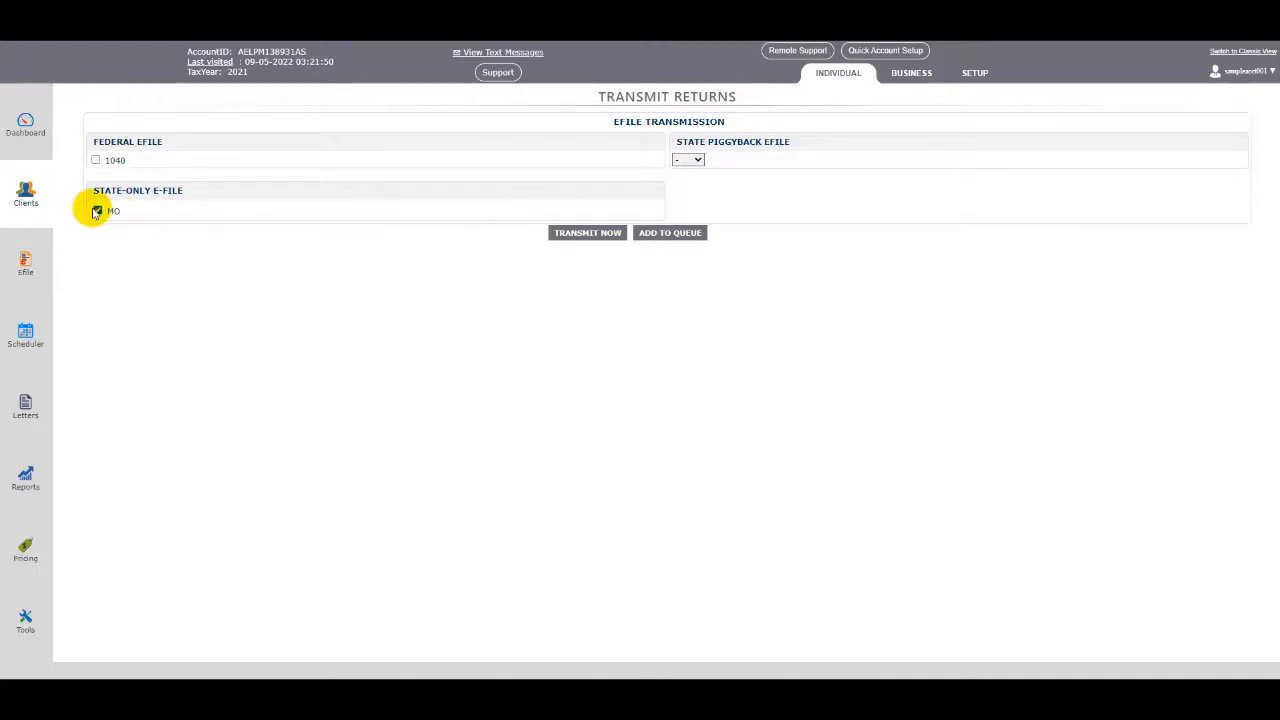
pyautogui.click(97, 211)
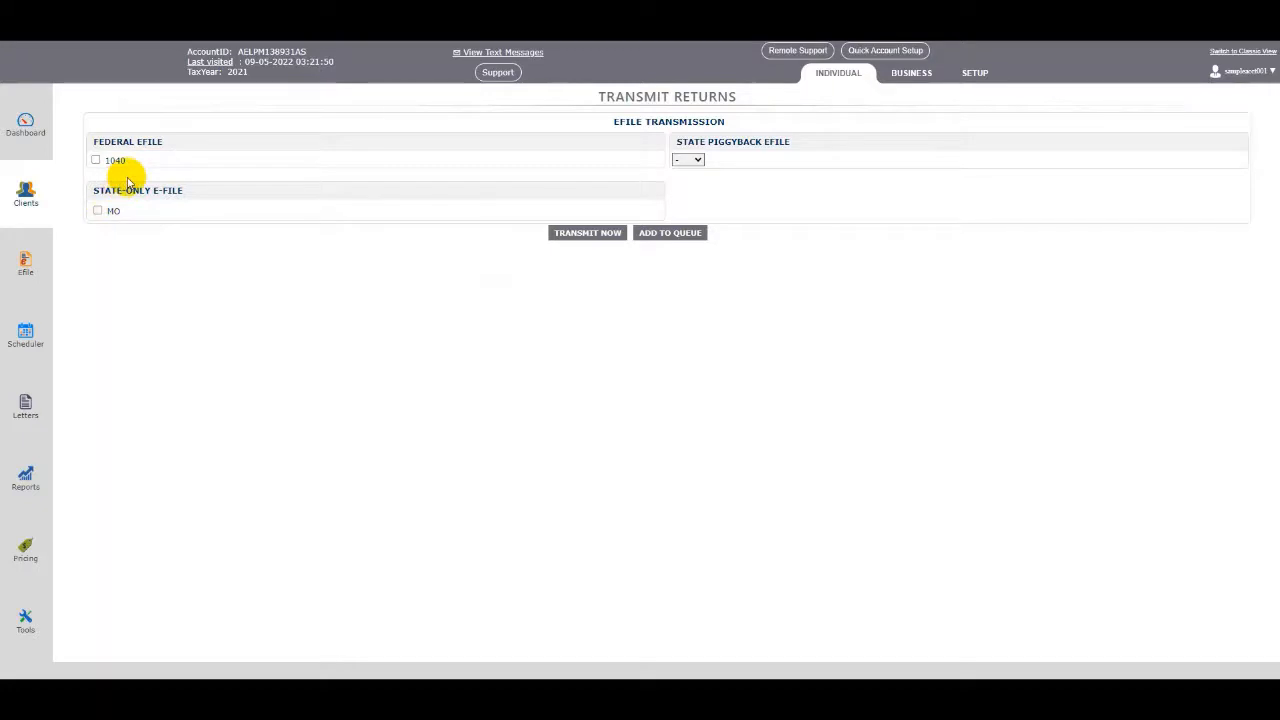
pyautogui.click(96, 161)
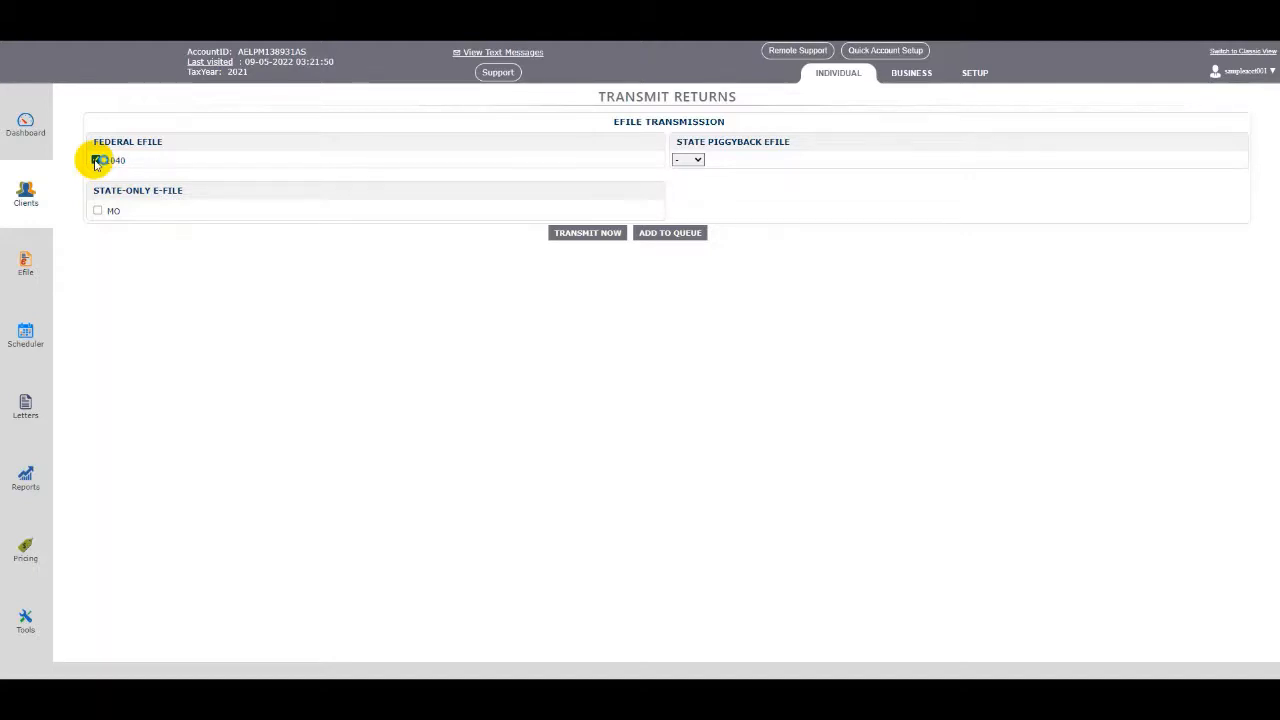
pyautogui.click(688, 160)
pyautogui.click(685, 184)
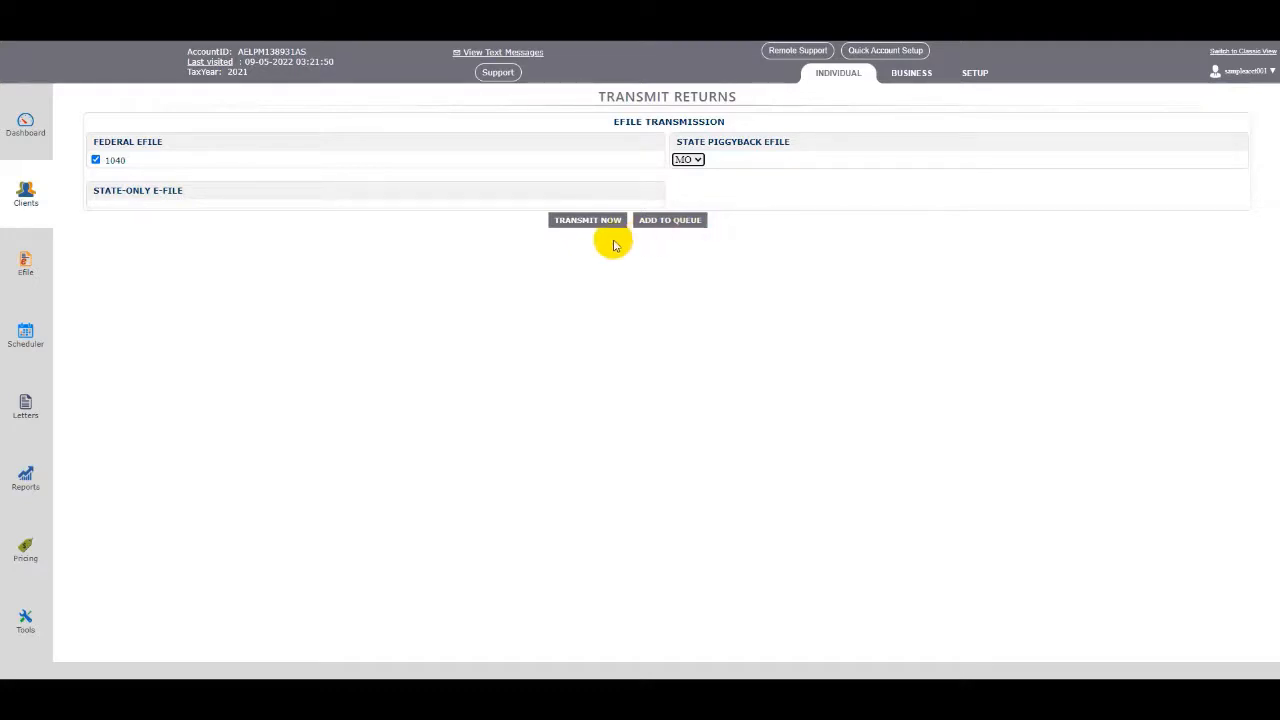
pyautogui.click(587, 220)
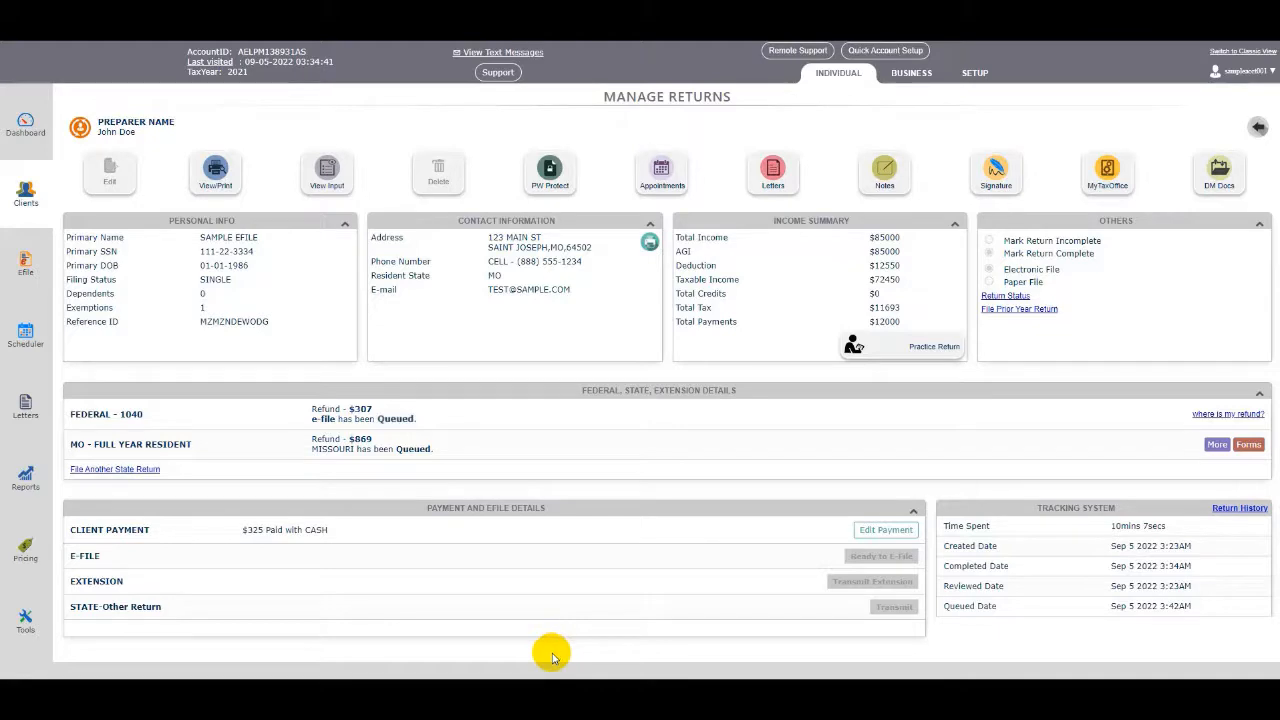
# View the e-file transmission summary of the sample client's queued return, and close the return
pyautogui.click(26, 264)
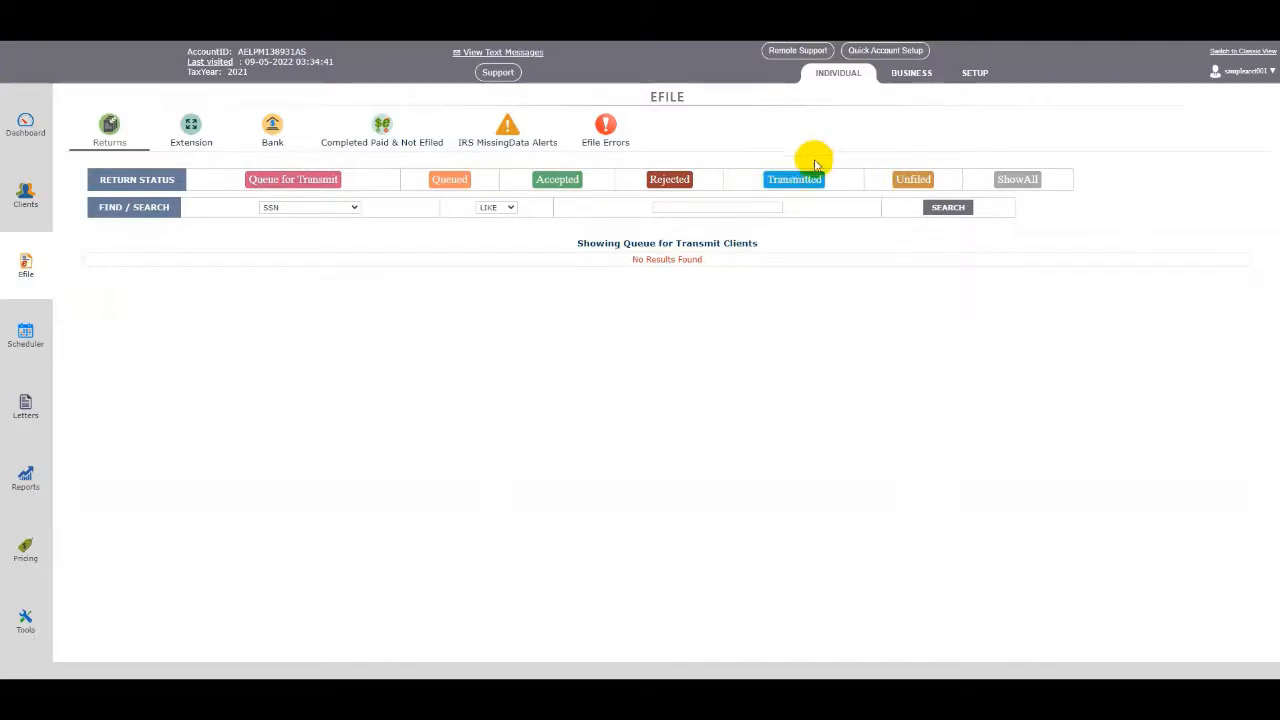
pyautogui.click(453, 185)
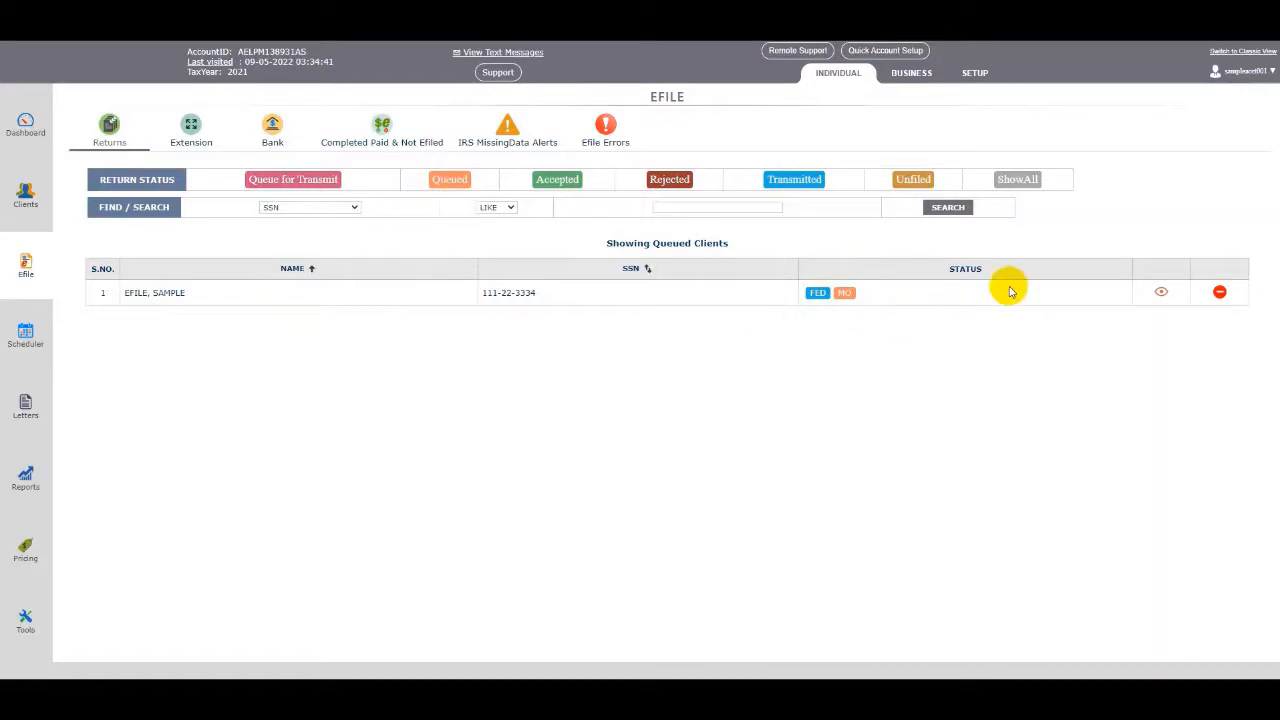
pyautogui.click(1160, 293)
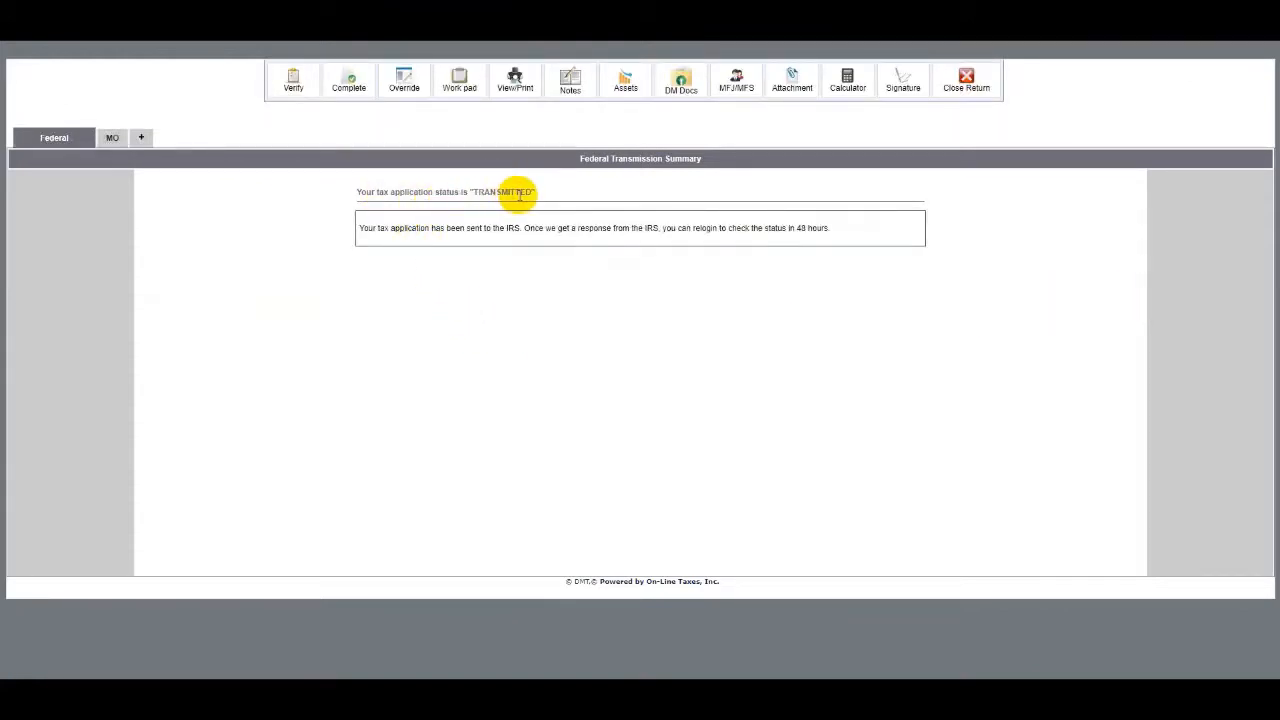
pyautogui.click(966, 78)
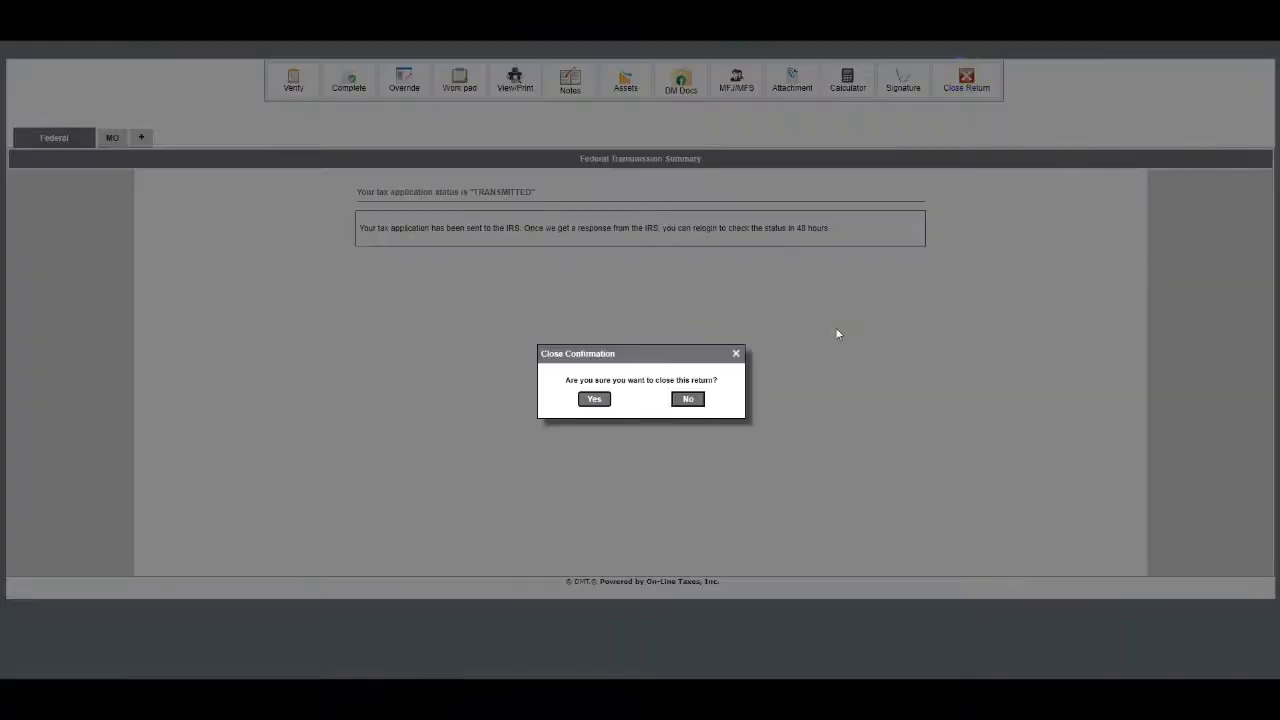
pyautogui.click(594, 400)
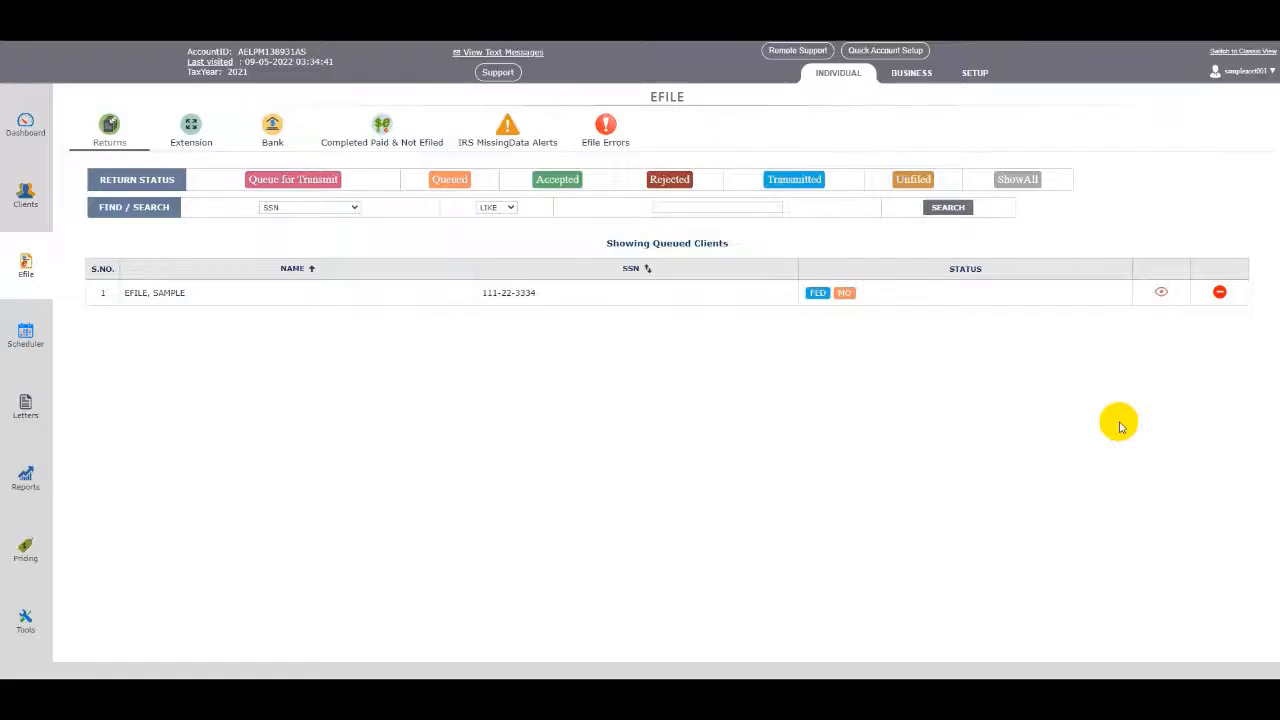